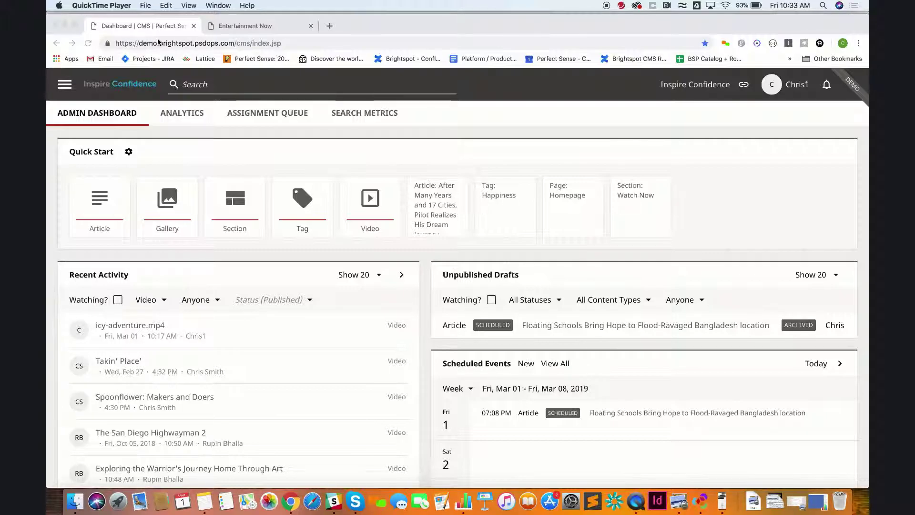
- Examine the published Entertainment Now page, including its lede image and the video promos below it
{"action": "left_click", "coordinate": [249, 27]}
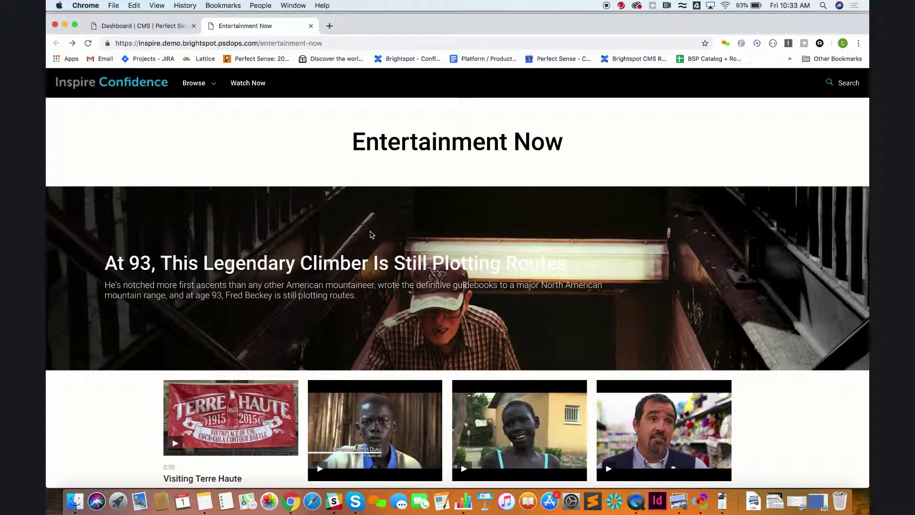
{"action": "scroll", "coordinate": [372, 234], "scroll_direction": "down", "scroll_amount": 2}
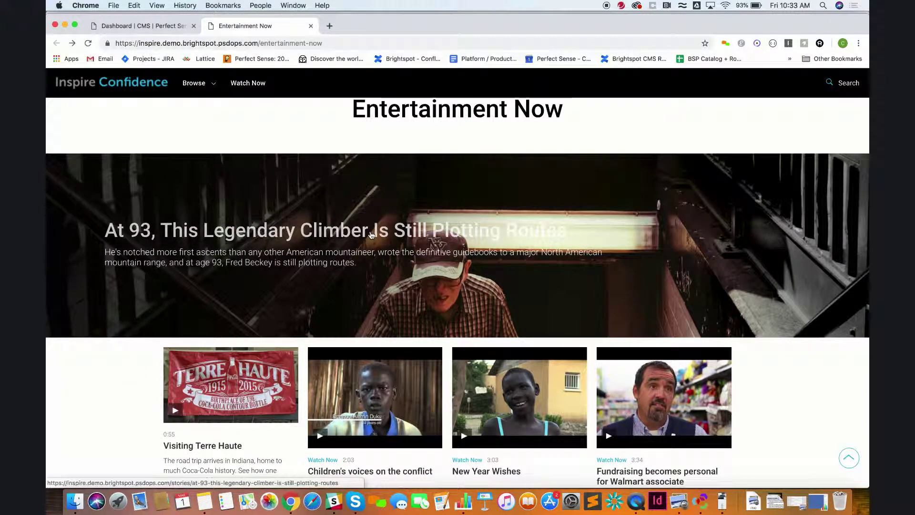
{"action": "scroll", "coordinate": [429, 214], "scroll_direction": "down", "scroll_amount": 1}
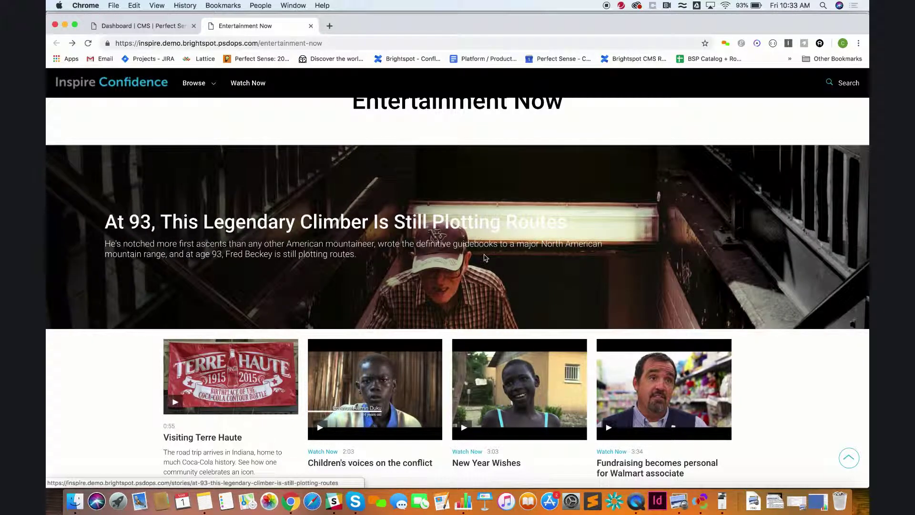
{"action": "scroll", "coordinate": [520, 200], "scroll_direction": "down", "scroll_amount": 10}
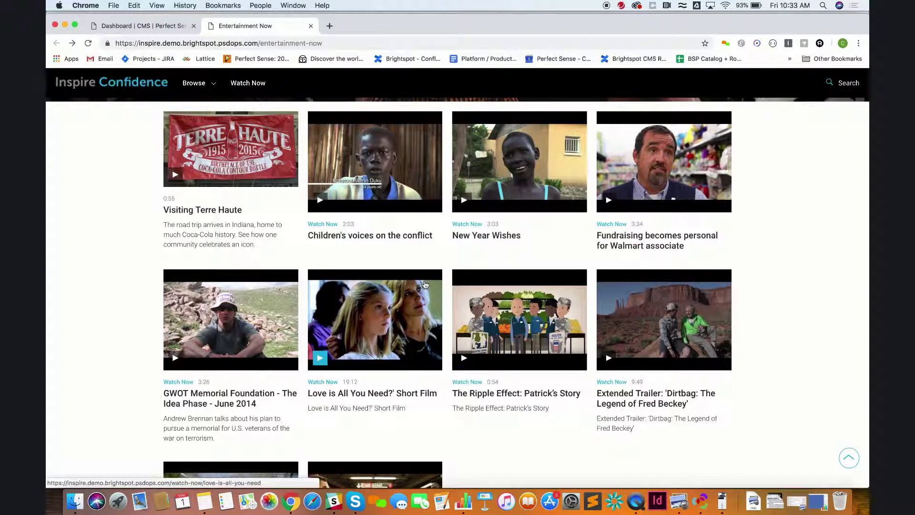
{"action": "scroll", "coordinate": [425, 284], "scroll_direction": "down", "scroll_amount": 6}
{"action": "scroll", "coordinate": [424, 286], "scroll_direction": "up", "scroll_amount": 18}
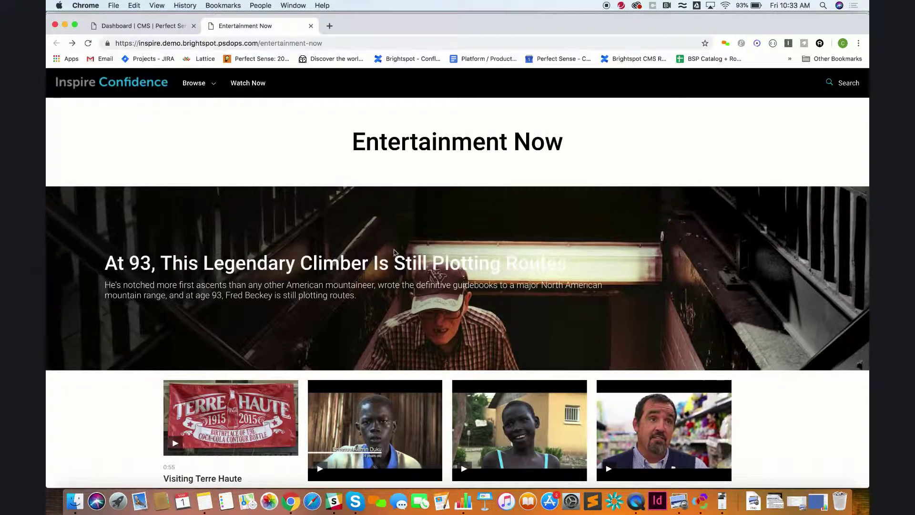
- View the main image in the article "At 93, This Legendary Climber Is Still Plotting Routes" and return to the Entertainment Now page
{"action": "left_click", "coordinate": [396, 263]}
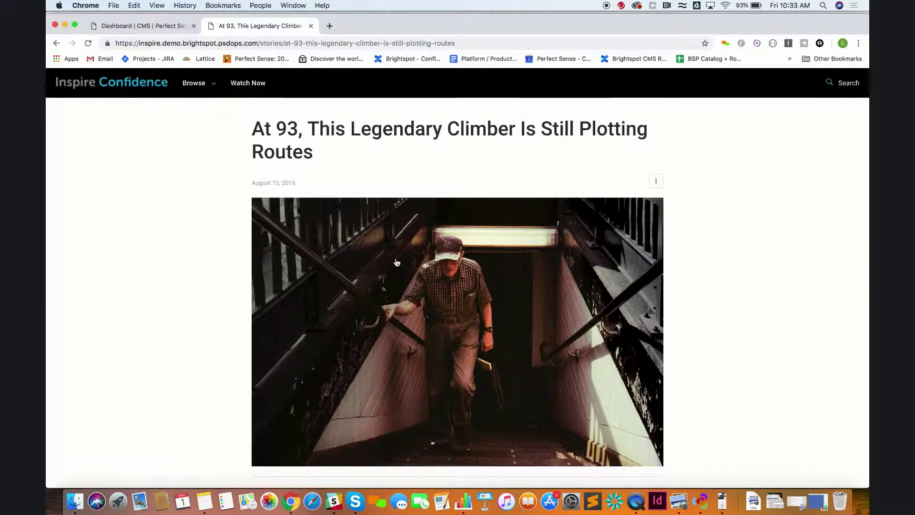
{"action": "scroll", "coordinate": [428, 303], "scroll_direction": "down", "scroll_amount": 5}
{"action": "scroll", "coordinate": [428, 303], "scroll_direction": "up", "scroll_amount": 5}
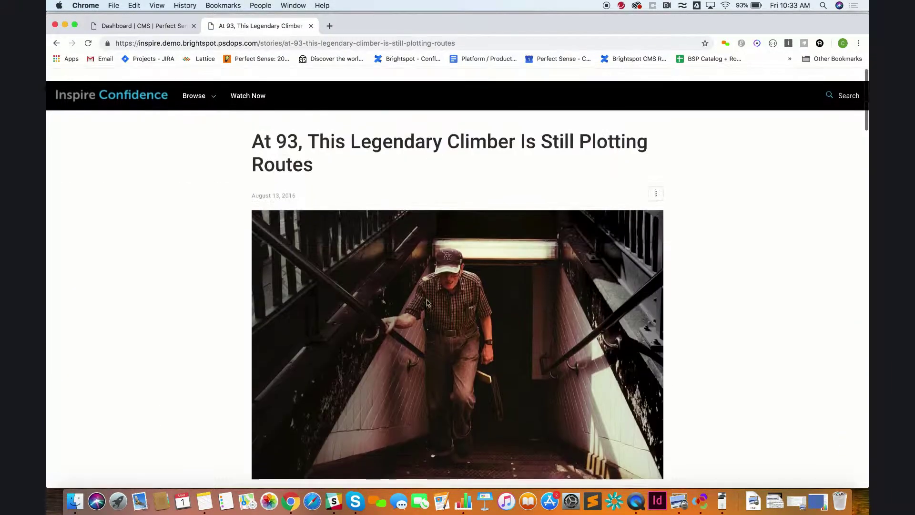
{"action": "left_click", "coordinate": [58, 45]}
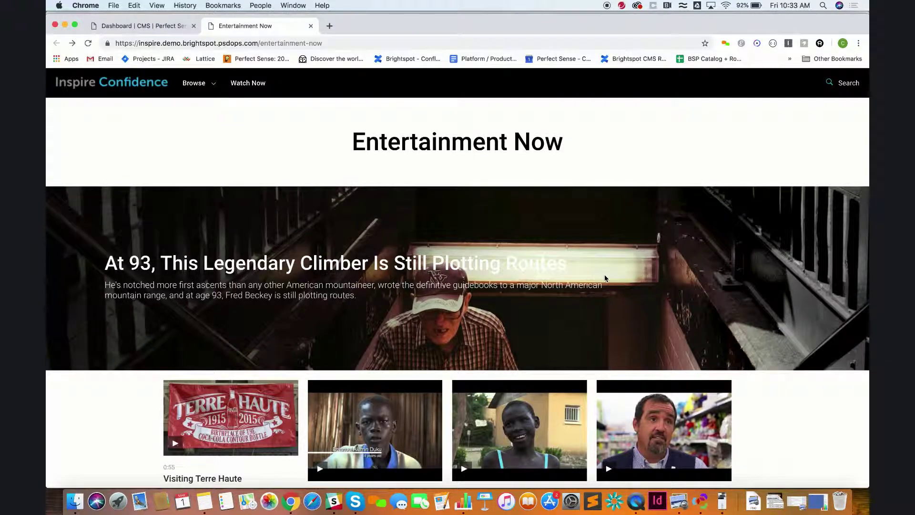
{"action": "scroll", "coordinate": [646, 331], "scroll_direction": "down", "scroll_amount": 1}
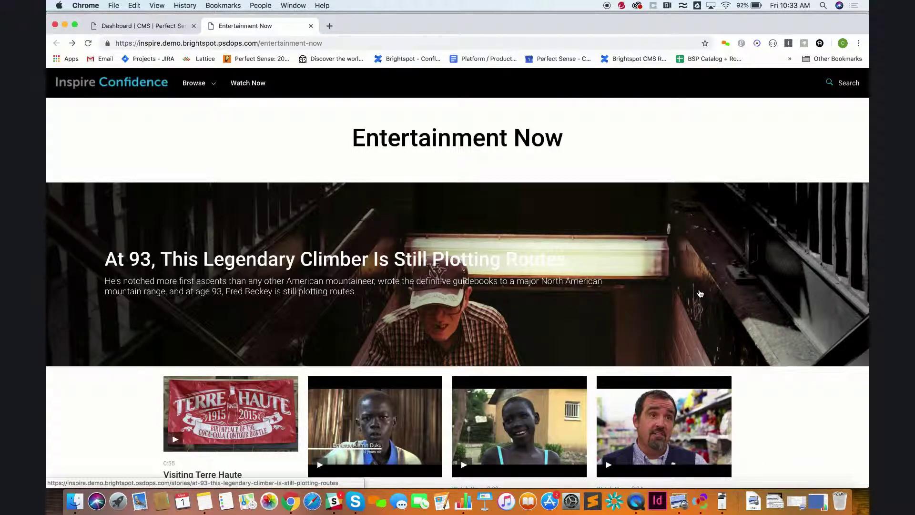
- Search the CMS for "elderly man" and open the matching image for editing
{"action": "left_click", "coordinate": [164, 30]}
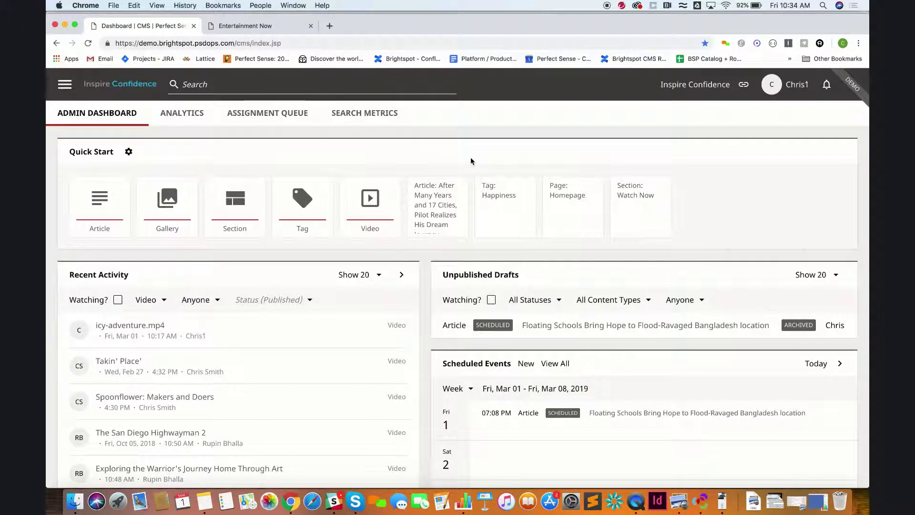
{"action": "left_click", "coordinate": [355, 85]}
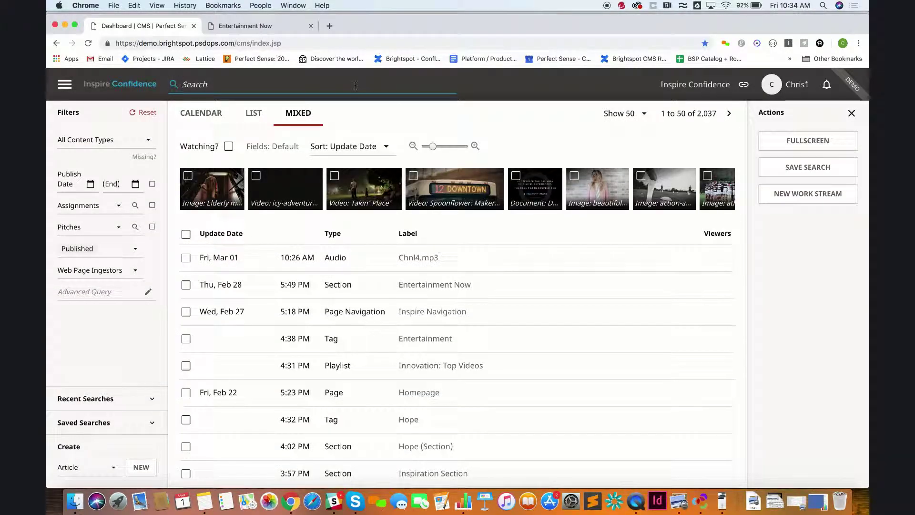
{"action": "type", "text": "elderly"}
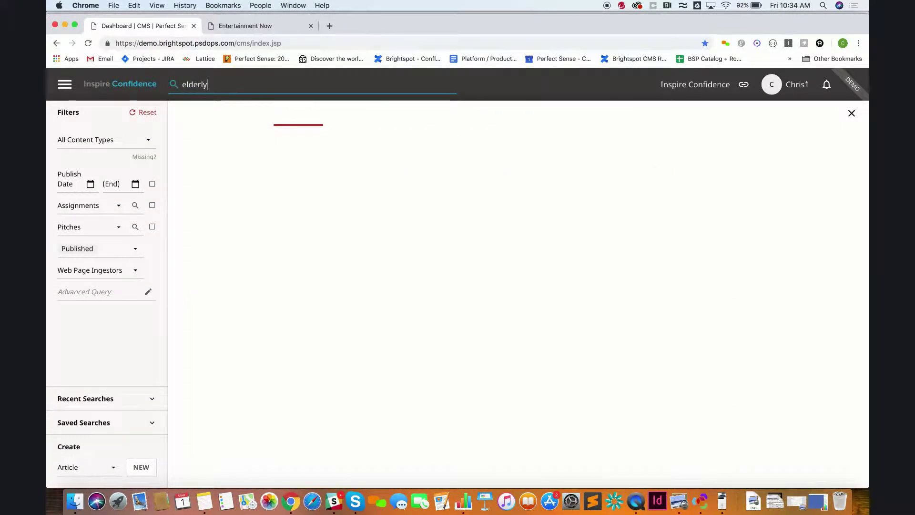
{"action": "type", "text": " man"}
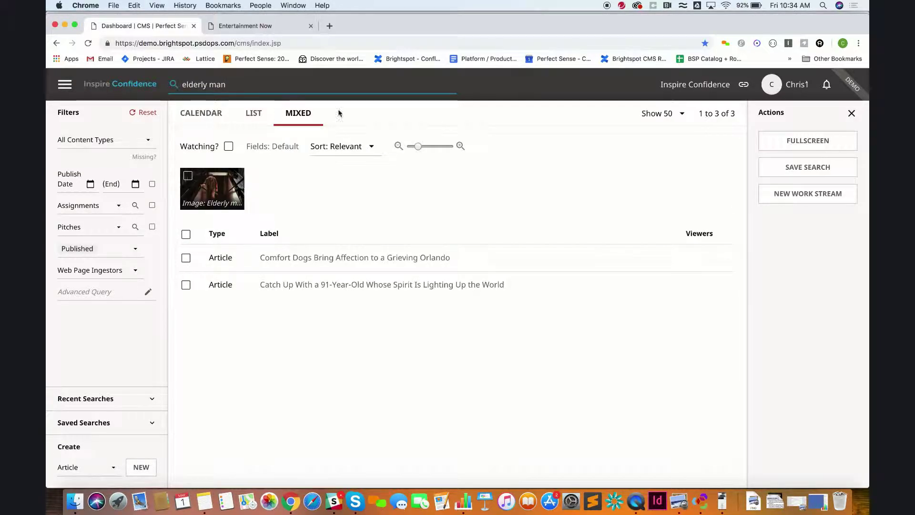
{"action": "left_click", "coordinate": [224, 192]}
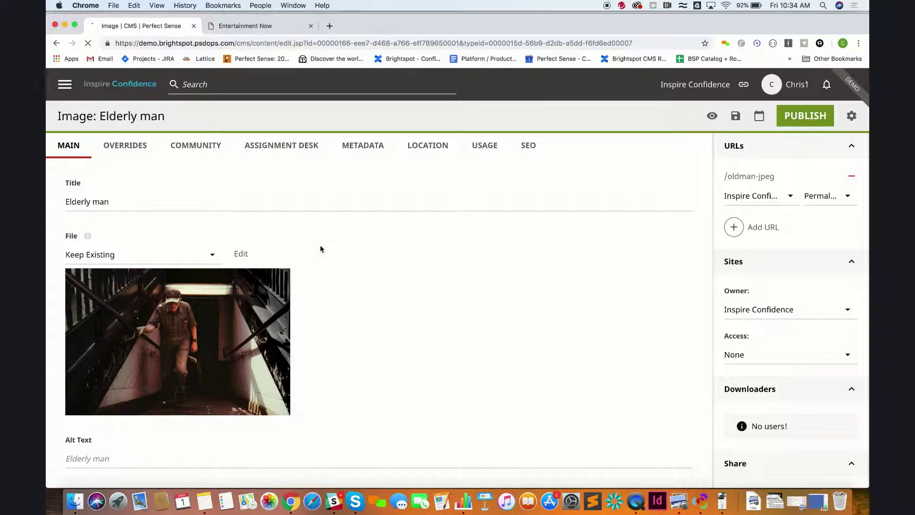
- Open the image file in the image editor and set its focus point on the man's torso
{"action": "left_click", "coordinate": [242, 254]}
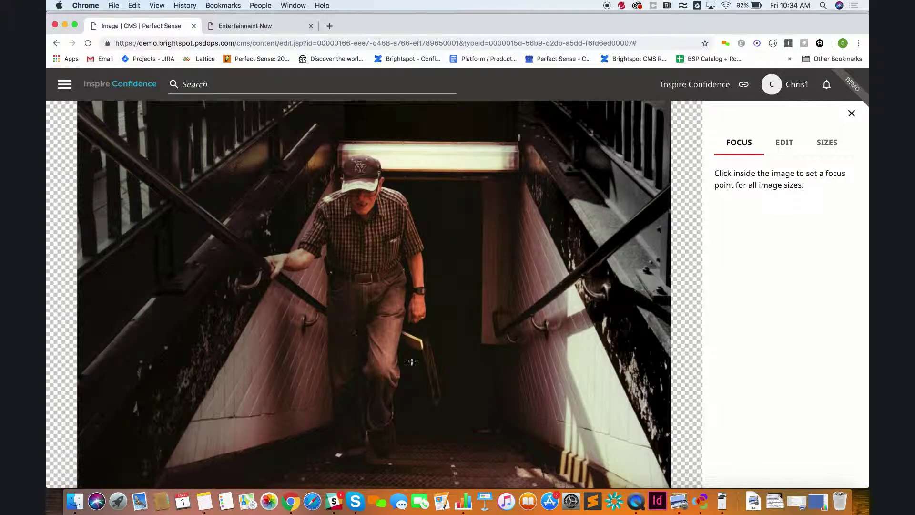
{"action": "left_click", "coordinate": [365, 259]}
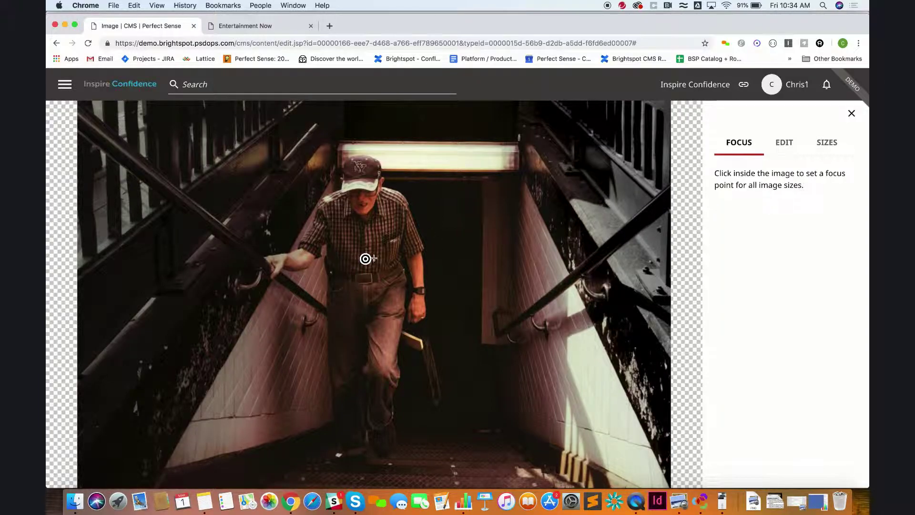
- Try rotating the image a quarter turn counterclockwise and turn it back upright
{"action": "left_click", "coordinate": [785, 143]}
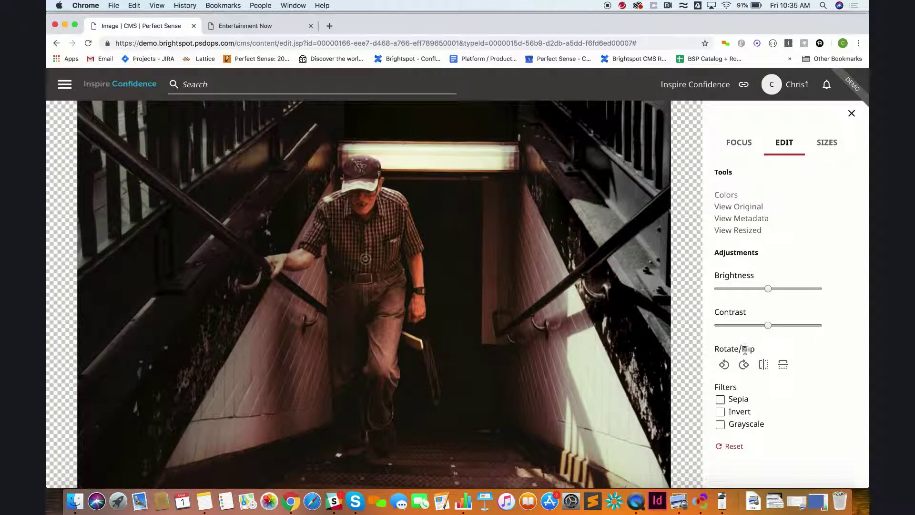
{"action": "left_click", "coordinate": [724, 365]}
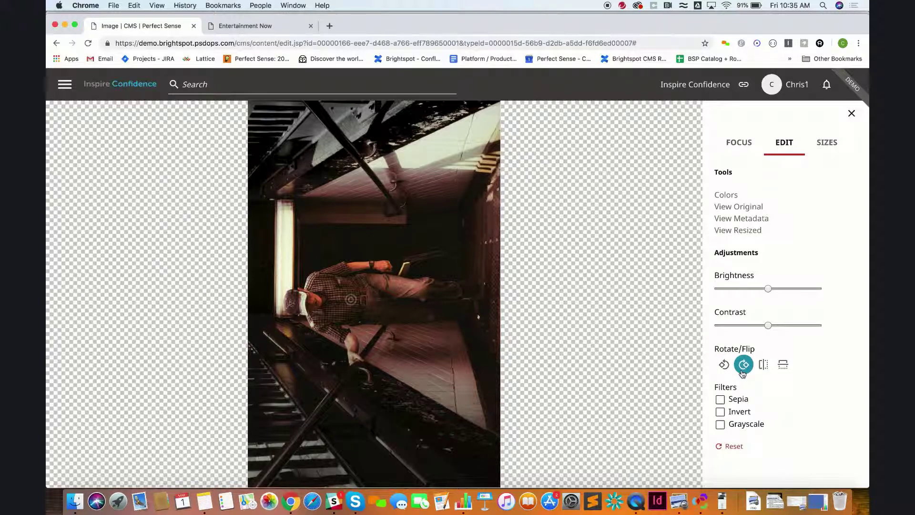
{"action": "left_click", "coordinate": [742, 373]}
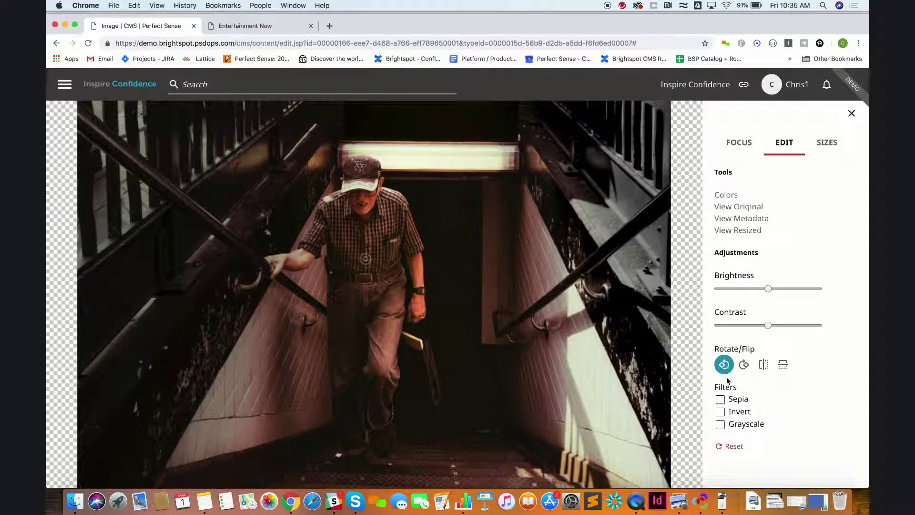
- Increase the image's brightness slightly and apply the Grayscale filter
{"action": "left_click", "coordinate": [719, 425]}
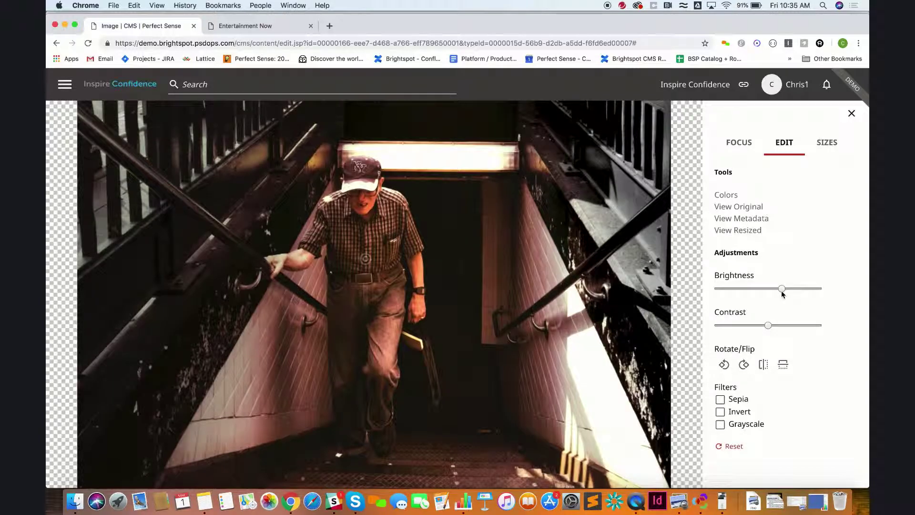
{"action": "left_click", "coordinate": [721, 425]}
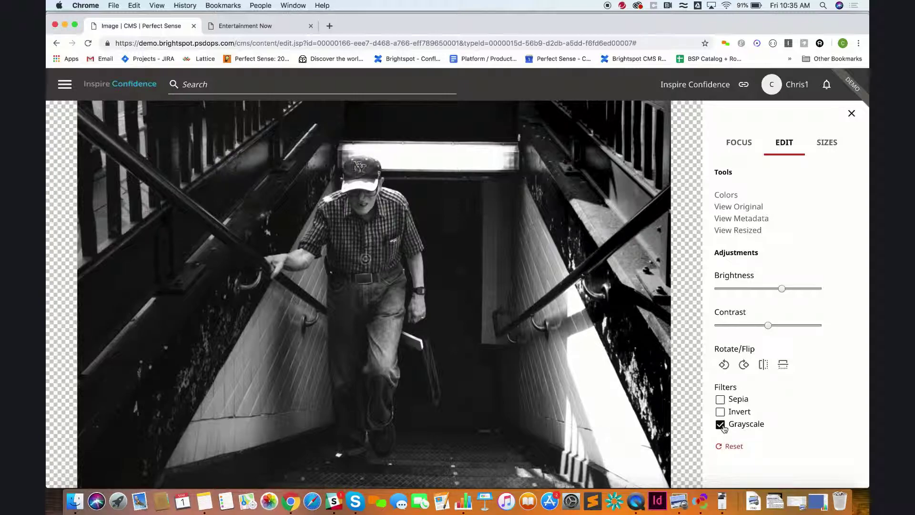
- Examine the crop previews for all image sizes, from Author Promo through Lede Large Section
{"action": "left_click", "coordinate": [826, 143]}
{"action": "left_click", "coordinate": [826, 143]}
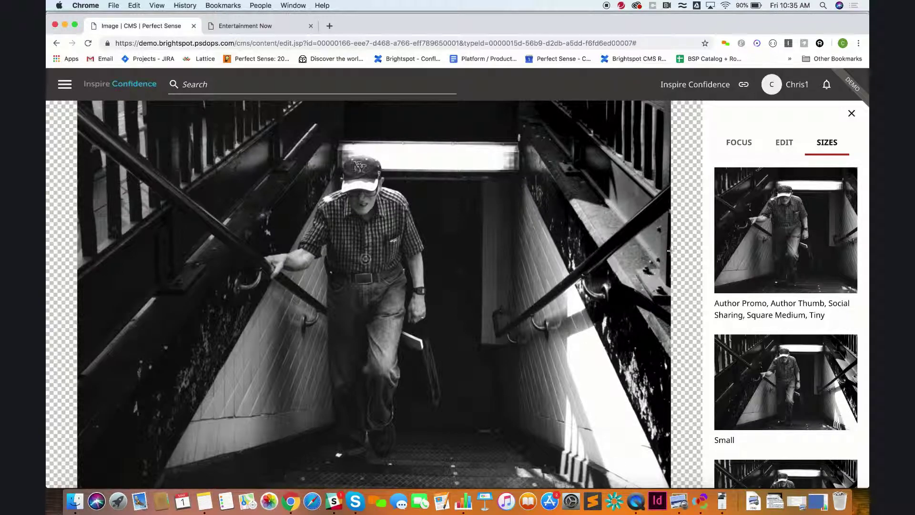
{"action": "scroll", "coordinate": [775, 251], "scroll_direction": "down", "scroll_amount": 4}
{"action": "scroll", "coordinate": [770, 218], "scroll_direction": "up", "scroll_amount": 3}
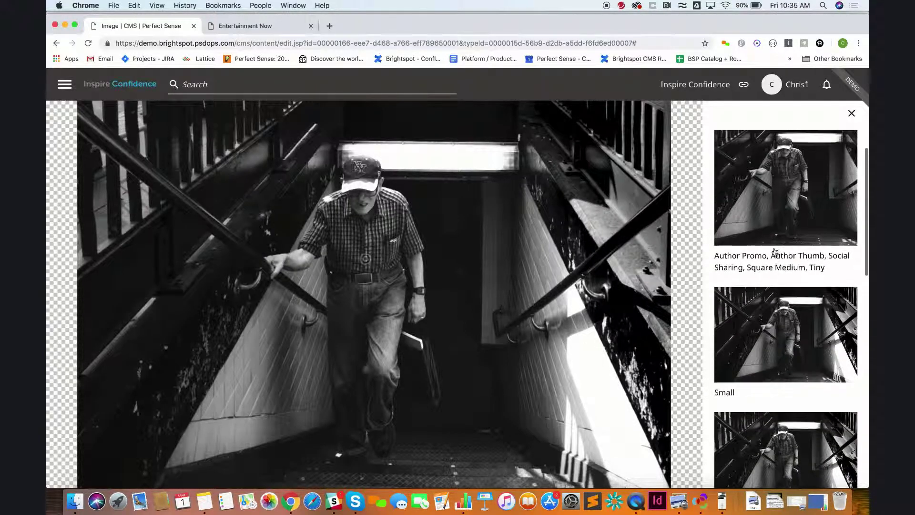
{"action": "scroll", "coordinate": [771, 238], "scroll_direction": "down", "scroll_amount": 5}
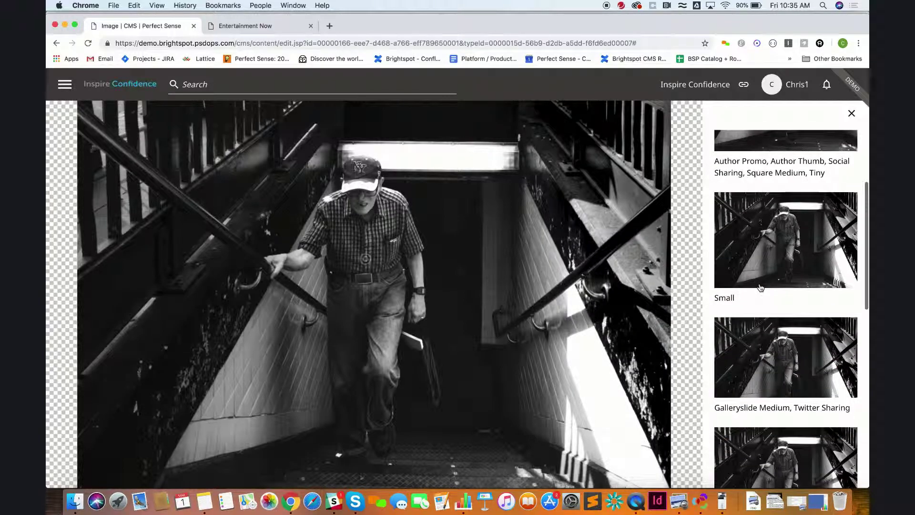
{"action": "scroll", "coordinate": [772, 267], "scroll_direction": "down", "scroll_amount": 5}
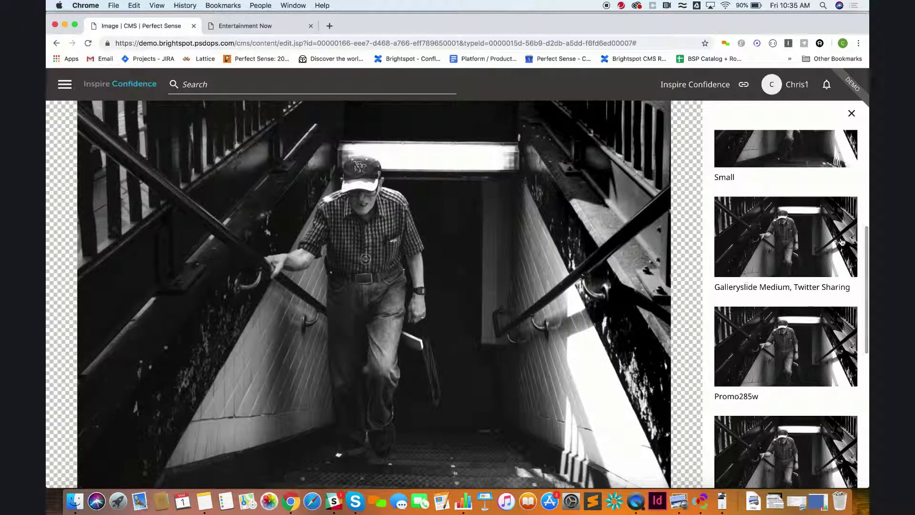
{"action": "scroll", "coordinate": [808, 291], "scroll_direction": "down", "scroll_amount": 4}
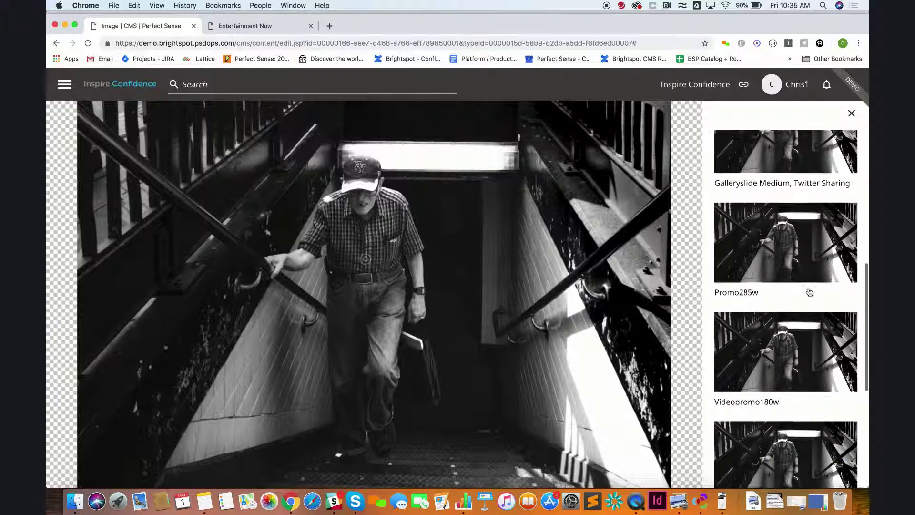
{"action": "scroll", "coordinate": [787, 286], "scroll_direction": "down", "scroll_amount": 10}
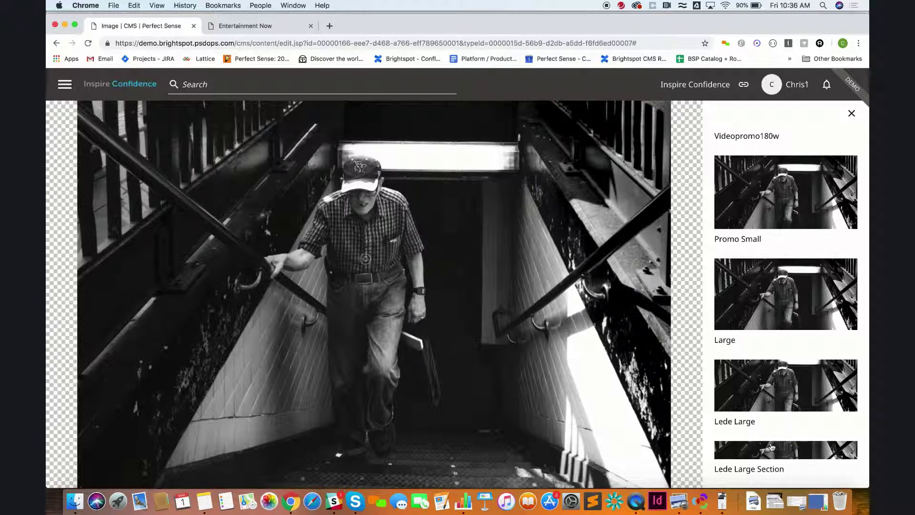
{"action": "scroll", "coordinate": [756, 340], "scroll_direction": "up", "scroll_amount": 2}
{"action": "scroll", "coordinate": [755, 340], "scroll_direction": "down", "scroll_amount": 2}
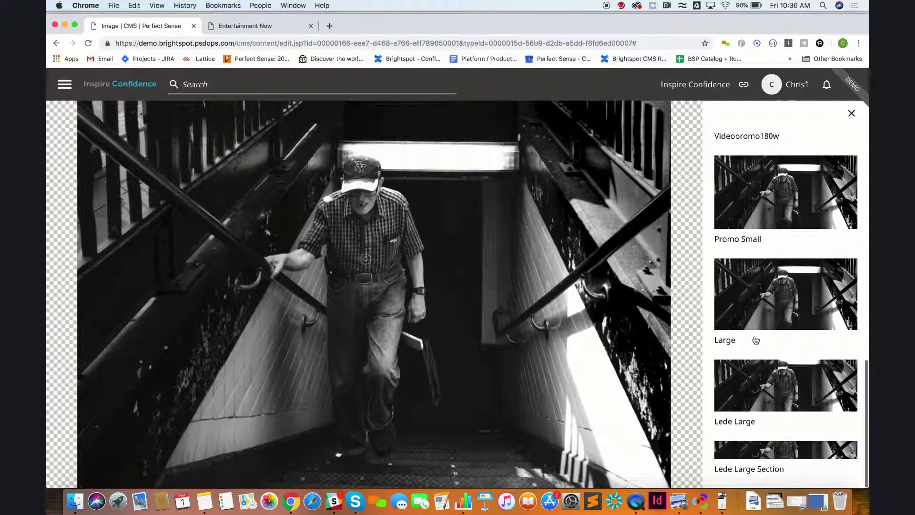
- Move the Lede Large Section crop up to frame the man's face and chest, and shift the Lede Large crop down slightly
{"action": "left_click", "coordinate": [772, 458]}
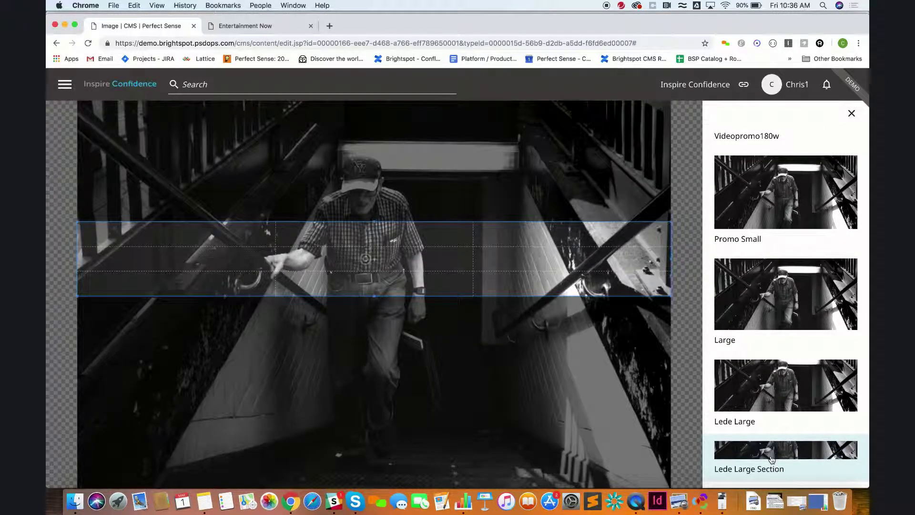
{"action": "left_click_drag", "start_coordinate": [438, 256], "coordinate": [439, 207]}
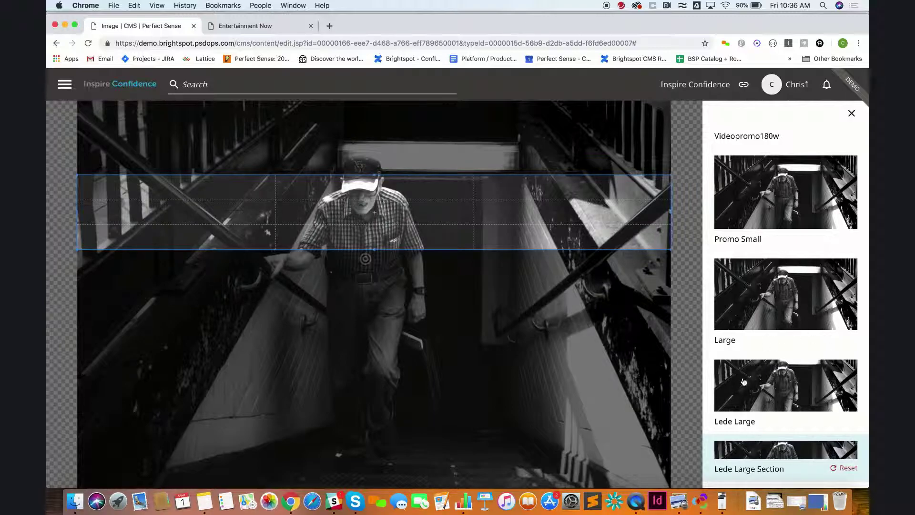
{"action": "left_click", "coordinate": [755, 389]}
{"action": "left_click_drag", "start_coordinate": [525, 225], "coordinate": [525, 237]}
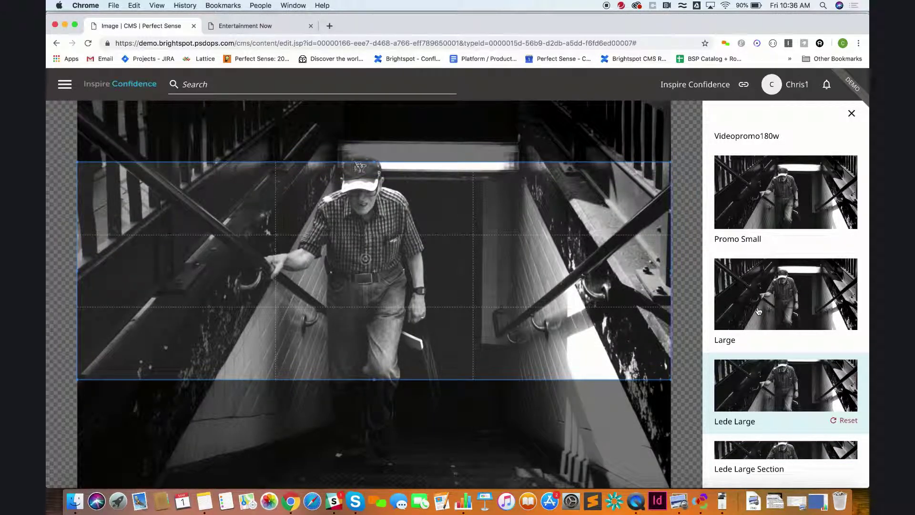
- Shift the Large and Promo Small crops down so each frames the man from his cap to his feet
{"action": "left_click", "coordinate": [784, 312]}
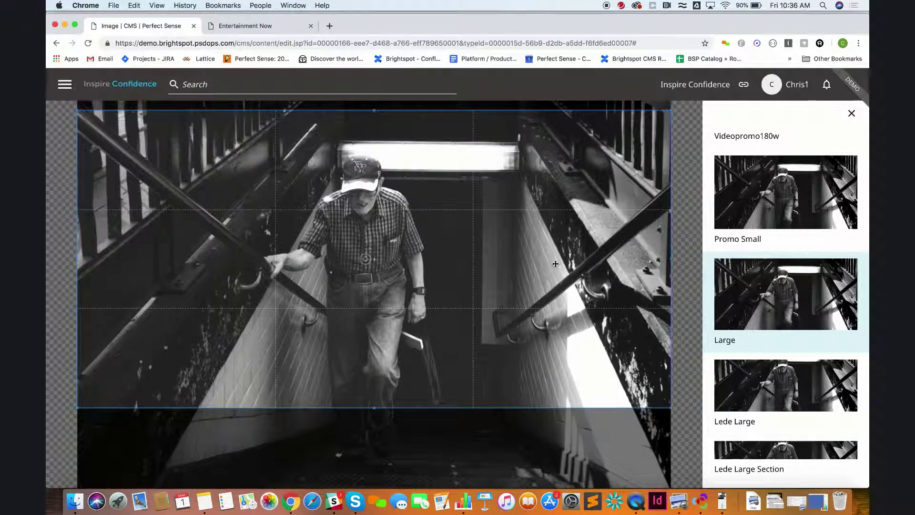
{"action": "left_click_drag", "start_coordinate": [554, 276], "coordinate": [550, 319]}
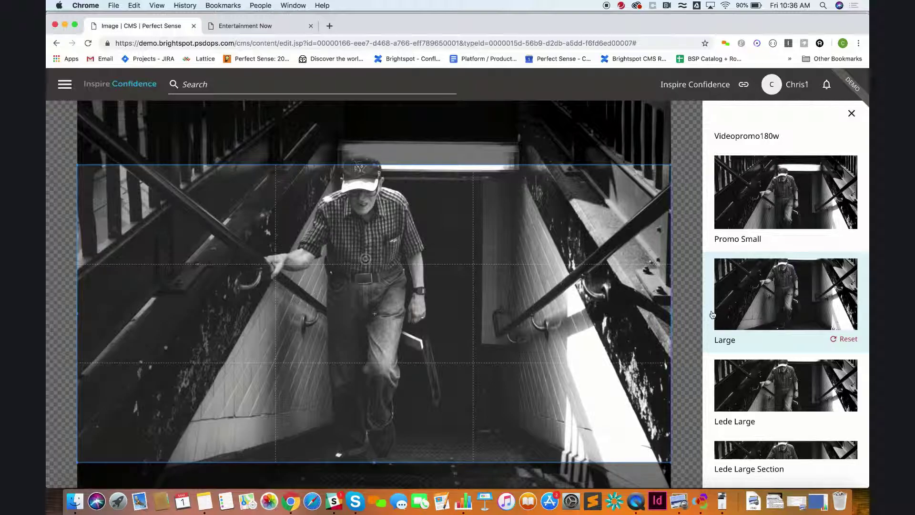
{"action": "scroll", "coordinate": [763, 296], "scroll_direction": "up", "scroll_amount": 5}
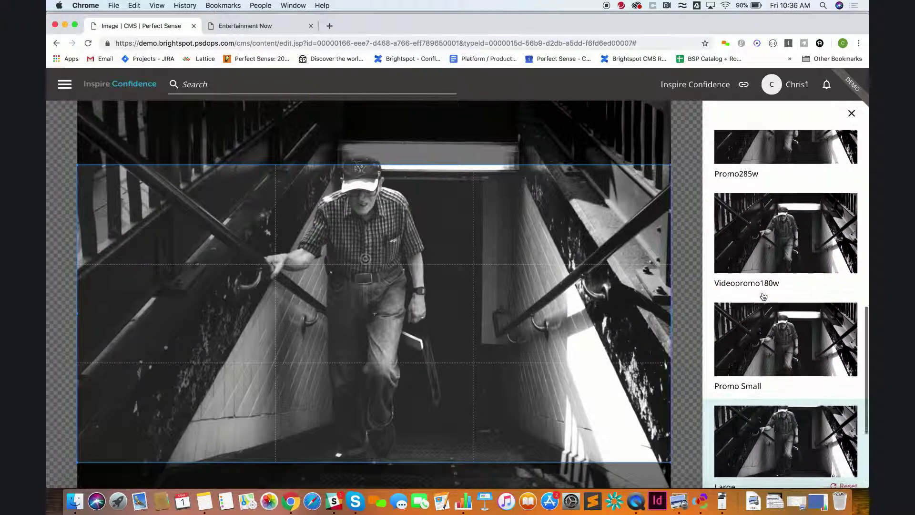
{"action": "left_click", "coordinate": [773, 340]}
{"action": "left_click_drag", "start_coordinate": [475, 255], "coordinate": [474, 320]}
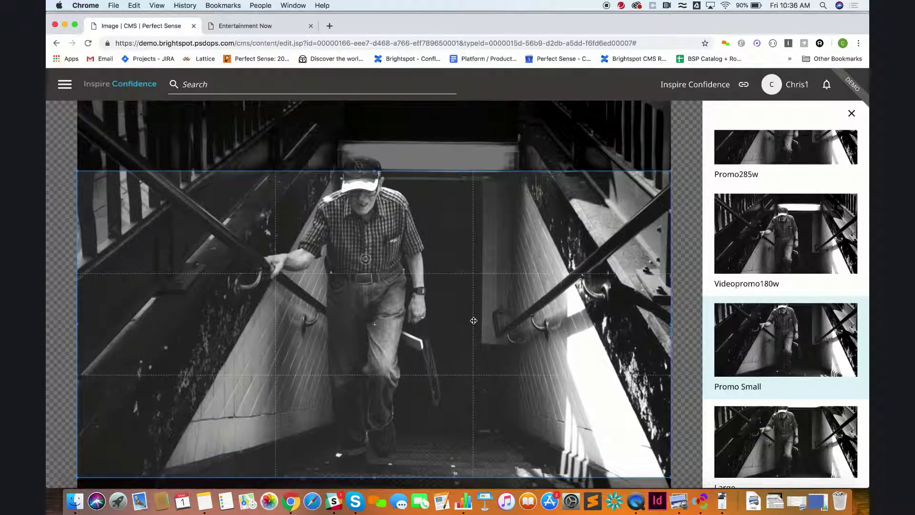
- Shift the Videopromo180w and Galleryslide Medium, Twitter Sharing crops down so each frames the man from his cap to his feet
{"action": "left_click", "coordinate": [759, 237]}
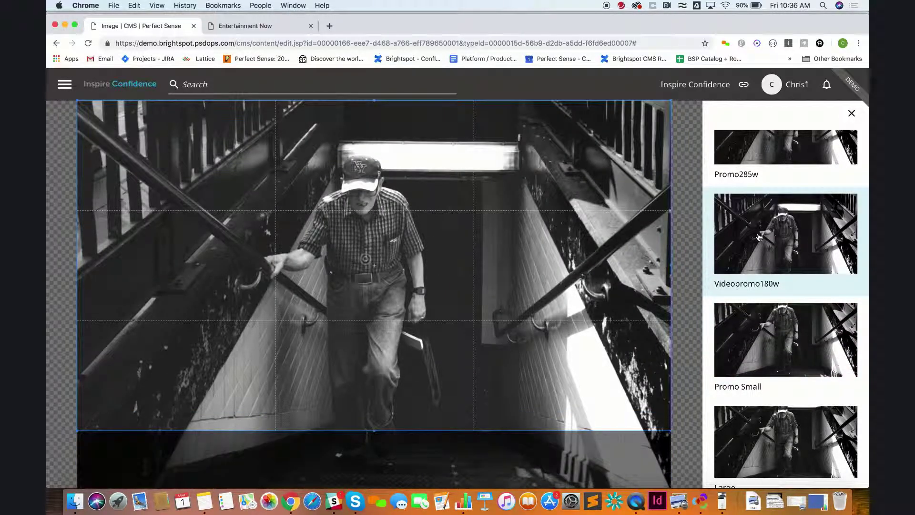
{"action": "left_click_drag", "start_coordinate": [524, 281], "coordinate": [526, 287]}
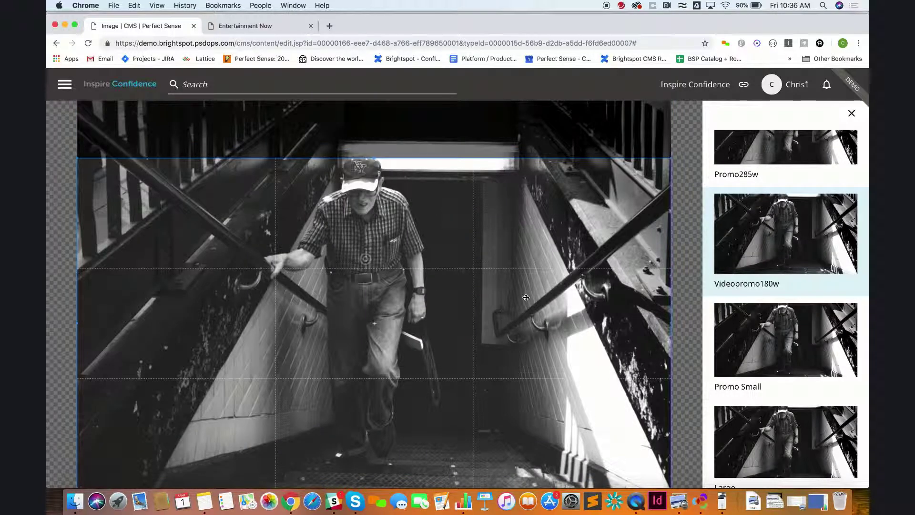
{"action": "scroll", "coordinate": [747, 189], "scroll_direction": "up", "scroll_amount": 3}
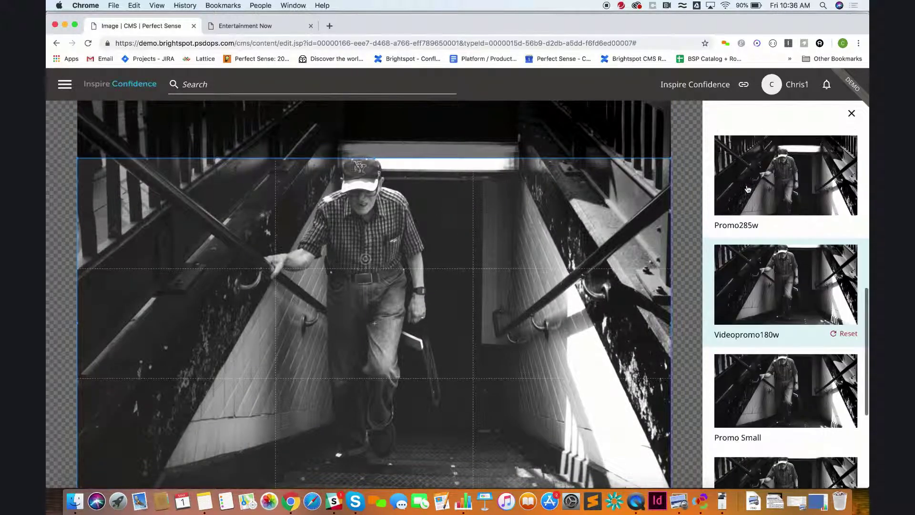
{"action": "scroll", "coordinate": [747, 189], "scroll_direction": "up", "scroll_amount": 3}
{"action": "left_click", "coordinate": [766, 208]}
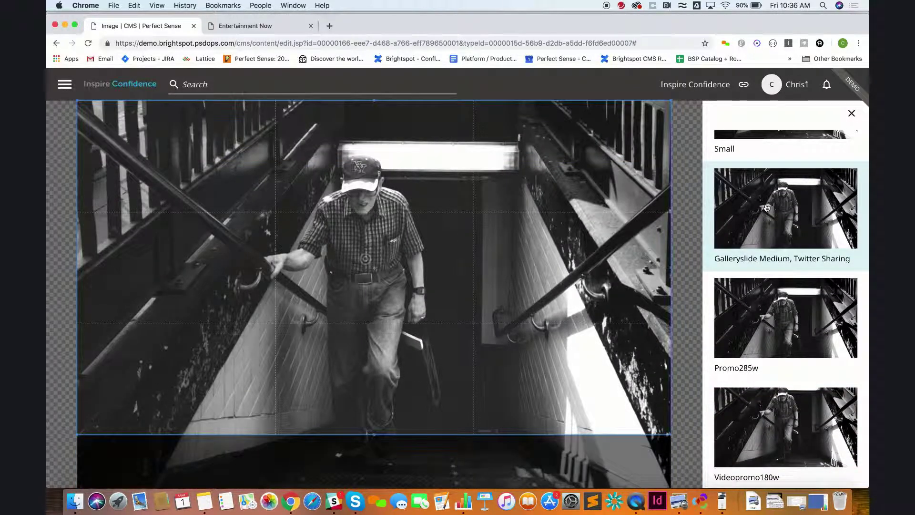
{"action": "left_click_drag", "start_coordinate": [492, 194], "coordinate": [484, 263]}
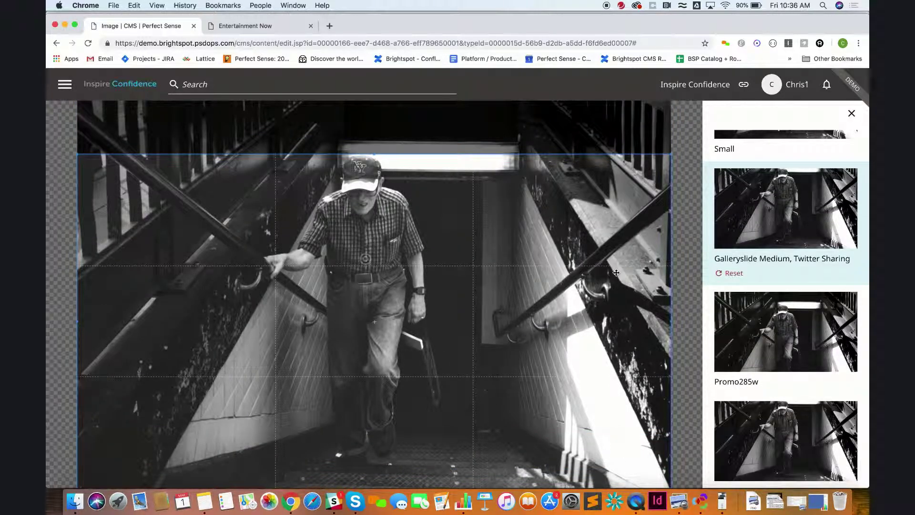
- Review the remaining size previews, close the image editor and publish the Elderly man image
{"action": "scroll", "coordinate": [746, 238], "scroll_direction": "up", "scroll_amount": 6}
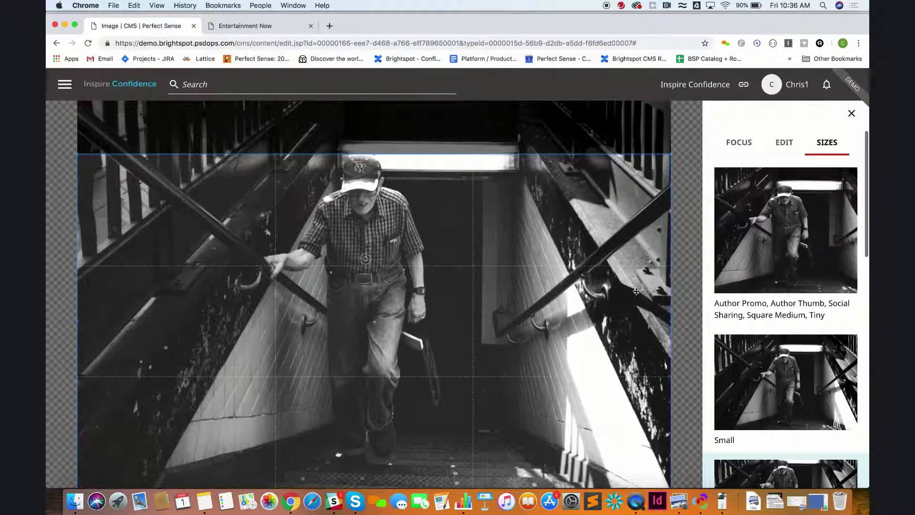
{"action": "scroll", "coordinate": [733, 296], "scroll_direction": "down", "scroll_amount": 5}
{"action": "scroll", "coordinate": [758, 272], "scroll_direction": "up", "scroll_amount": 5}
{"action": "left_click", "coordinate": [851, 114]}
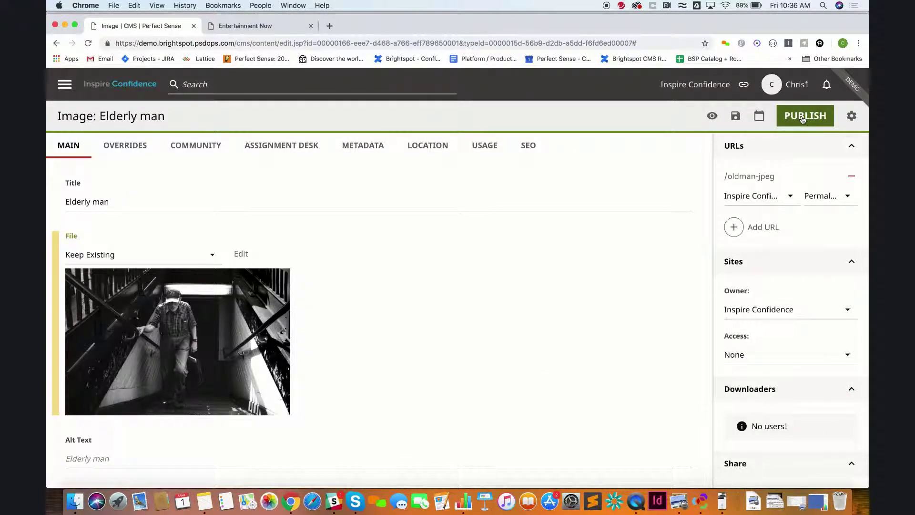
{"action": "left_click", "coordinate": [803, 118]}
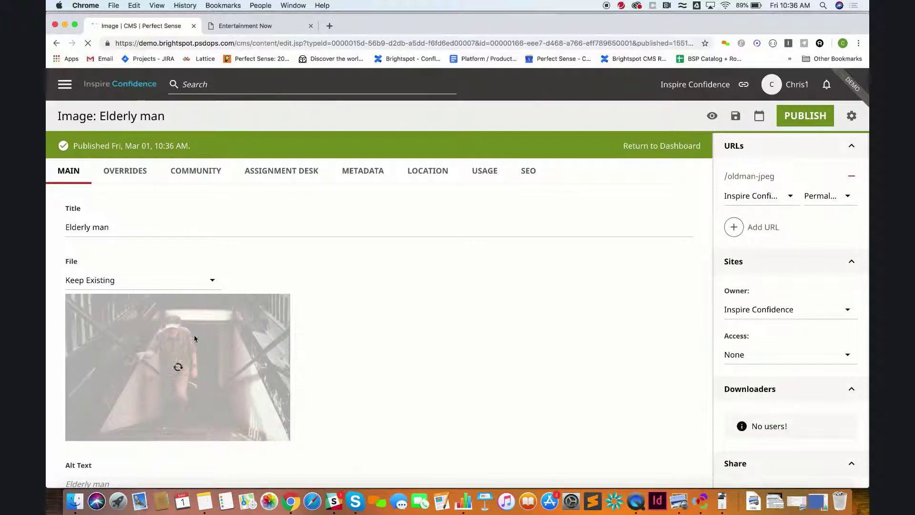
- Switch to the live Entertainment Now page to check the published image
{"action": "left_click", "coordinate": [249, 30]}
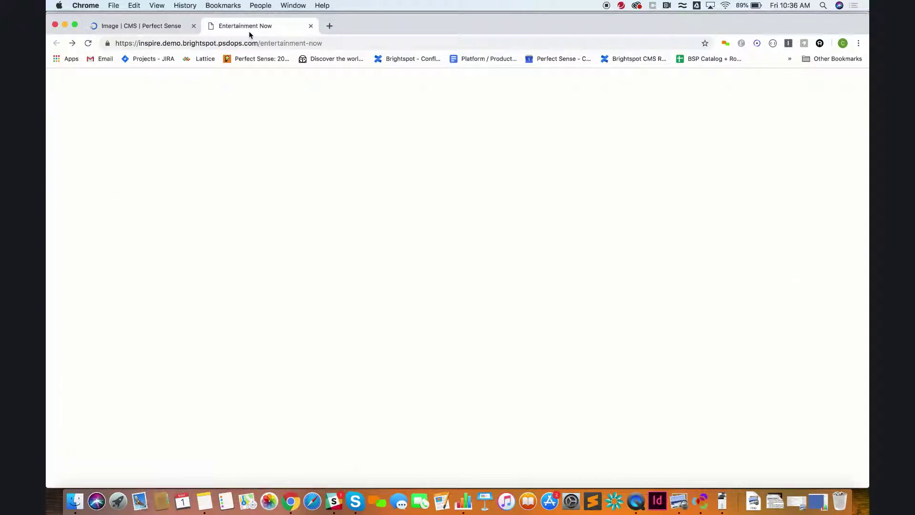